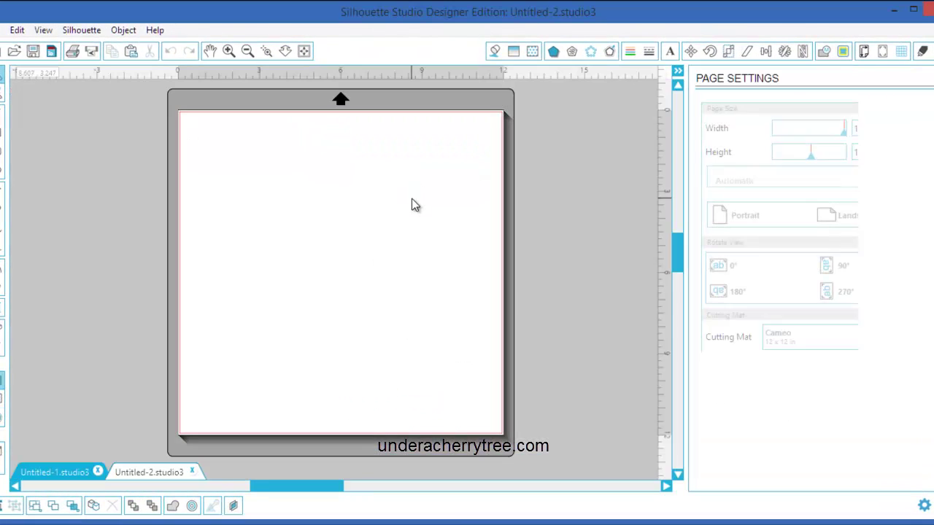
# Hide the Page Settings panel and draw a roughly 5-inch circle with the Ellipse tool
pyautogui.click(678, 71)
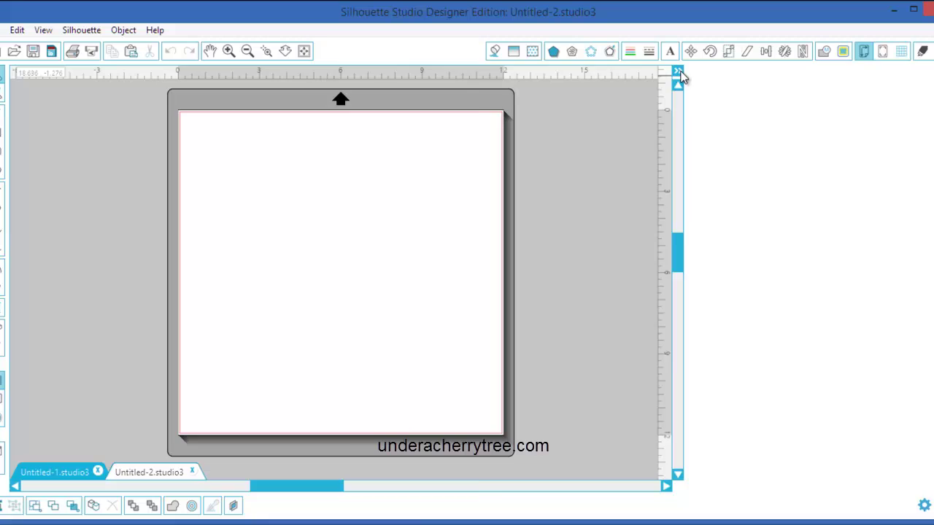
pyautogui.click(3, 172)
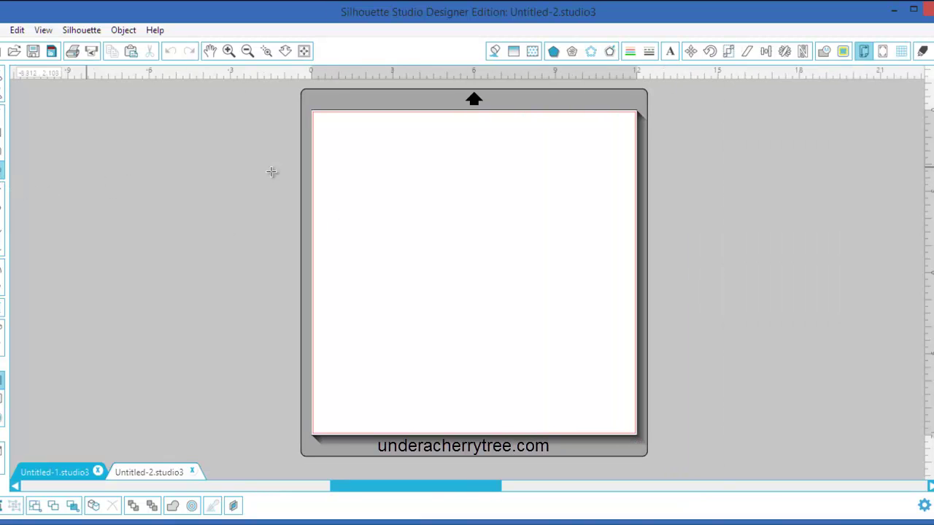
pyautogui.moveTo(366, 181); pyautogui.dragTo(513, 316)
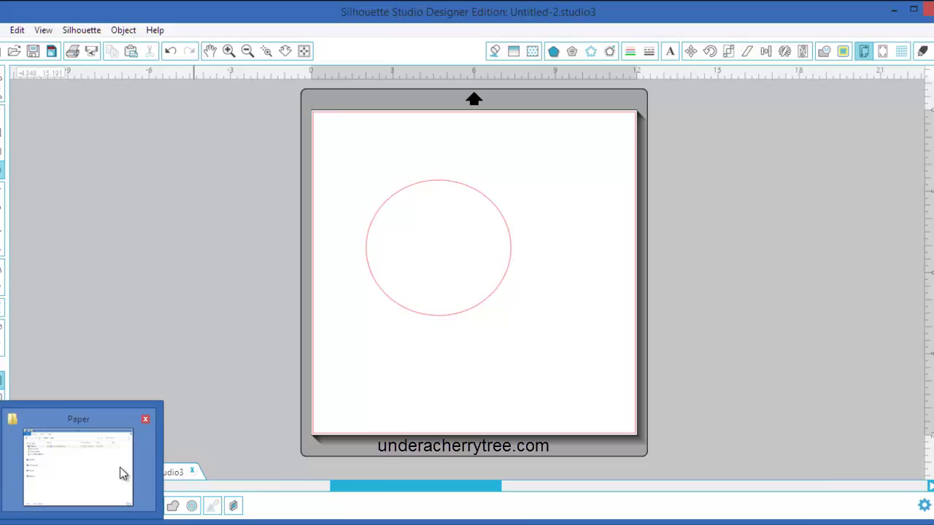
# Open the Flopsy Chick Paper Pack folder, place flopsy_chick_pp_01 on the page, then undo it
pyautogui.click(121, 472)
pyautogui.doubleClick(461, 187)
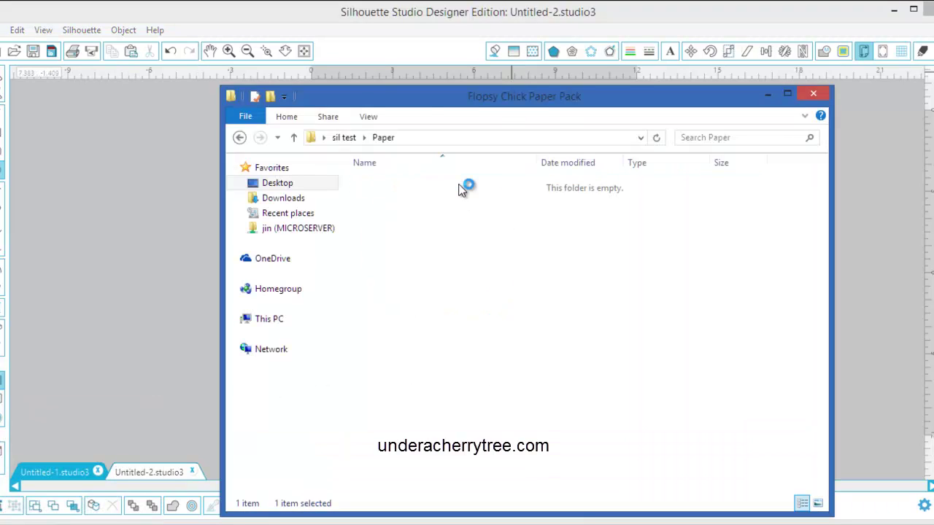
pyautogui.moveTo(509, 108); pyautogui.dragTo(800, 140)
pyautogui.moveTo(686, 250); pyautogui.dragTo(444, 267)
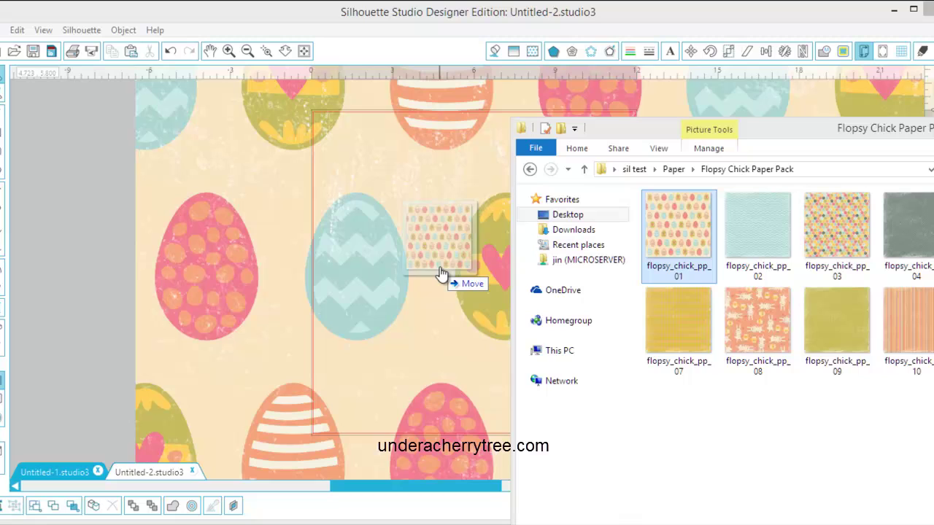
pyautogui.click(172, 50)
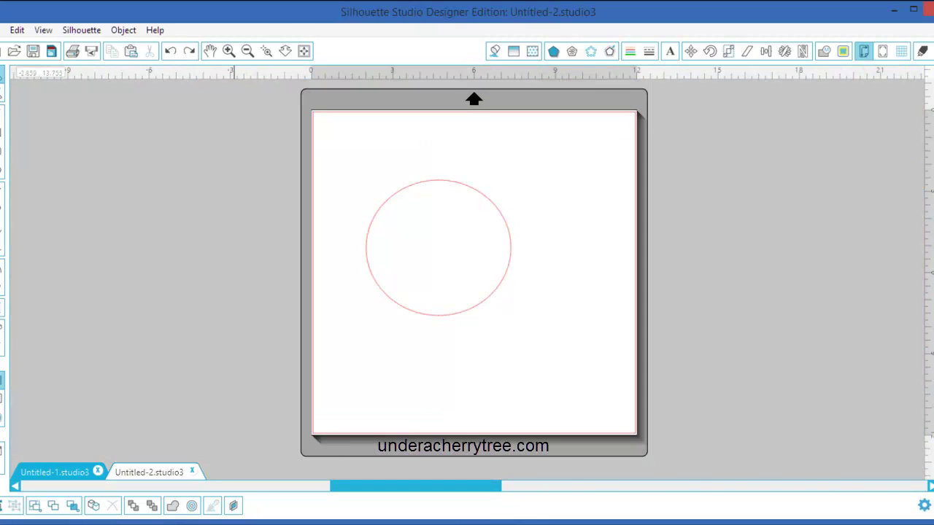
# Place flopsy_chick_pp_02 on the design page, then undo it
pyautogui.hotkey('alt', 'Tab')
pyautogui.moveTo(760, 224); pyautogui.dragTo(441, 283)
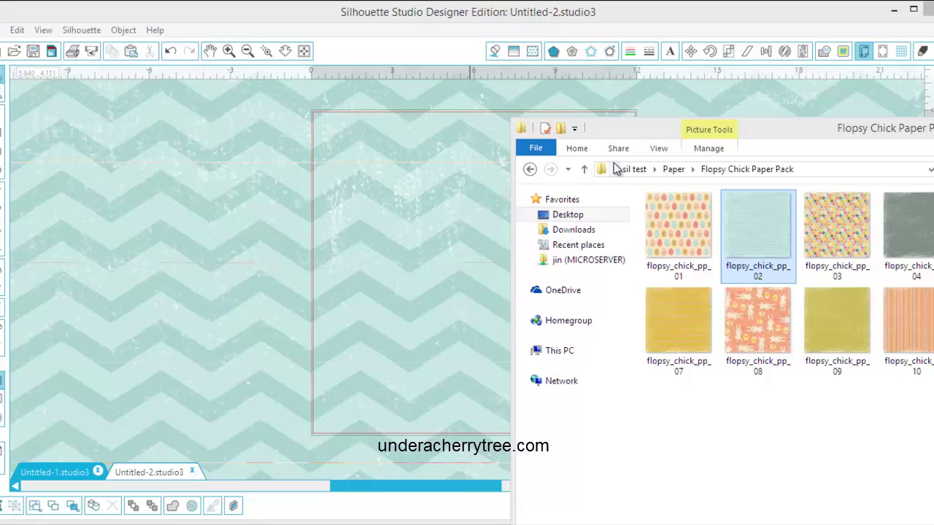
pyautogui.click(170, 51)
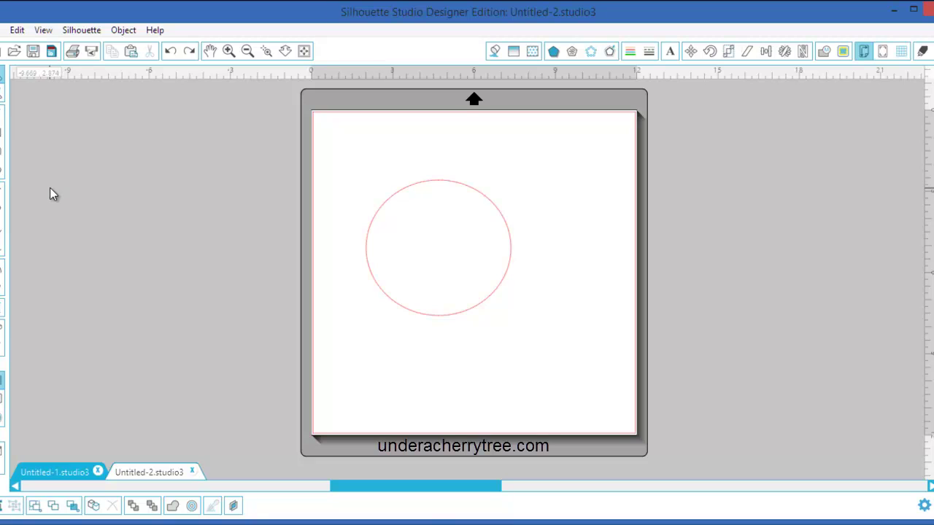
# Open My Library and show it in split view beside the circle page
pyautogui.click(2, 408)
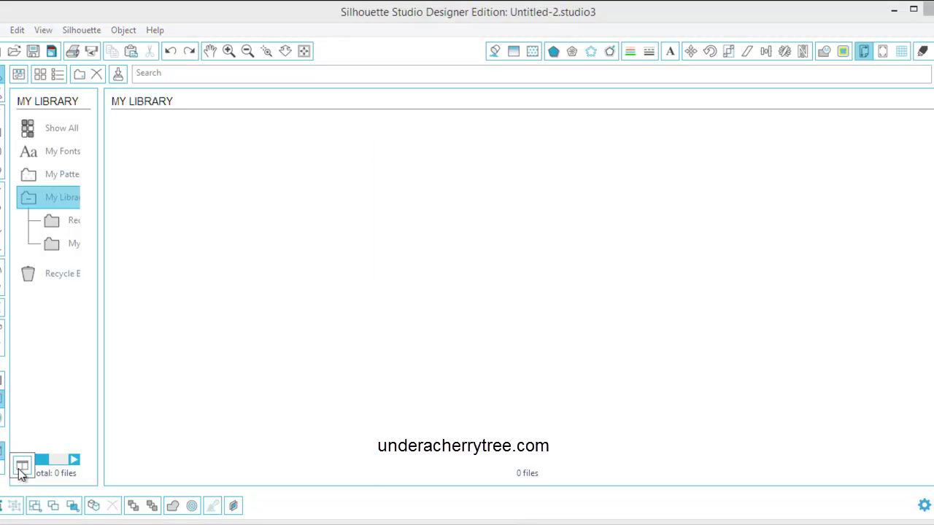
pyautogui.click(22, 468)
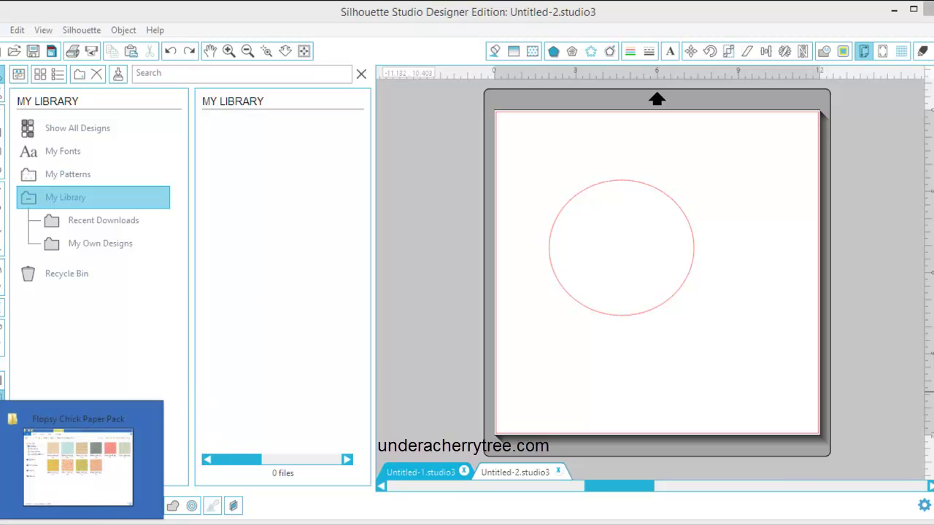
# Go up to the Paper folder and try dragging the Flopsy Chick Paper Pack folder into the library
pyautogui.click(99, 482)
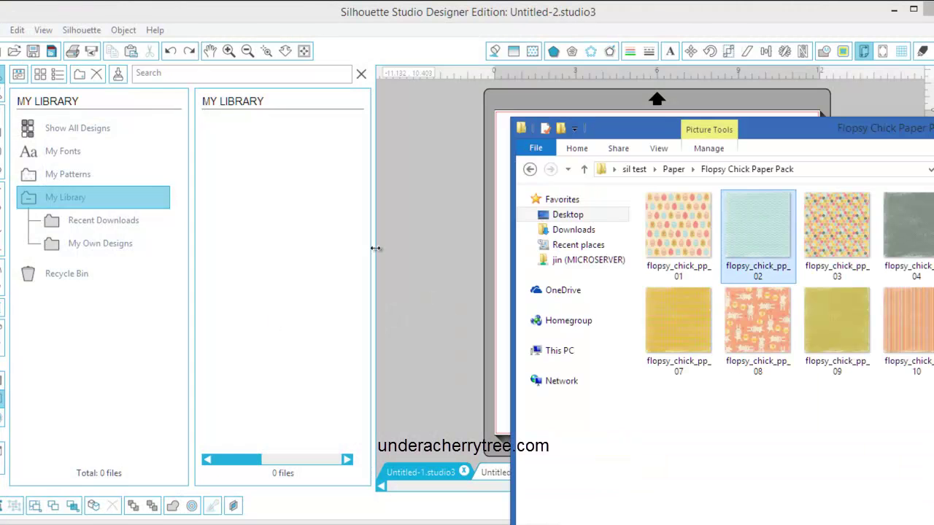
pyautogui.click(672, 169)
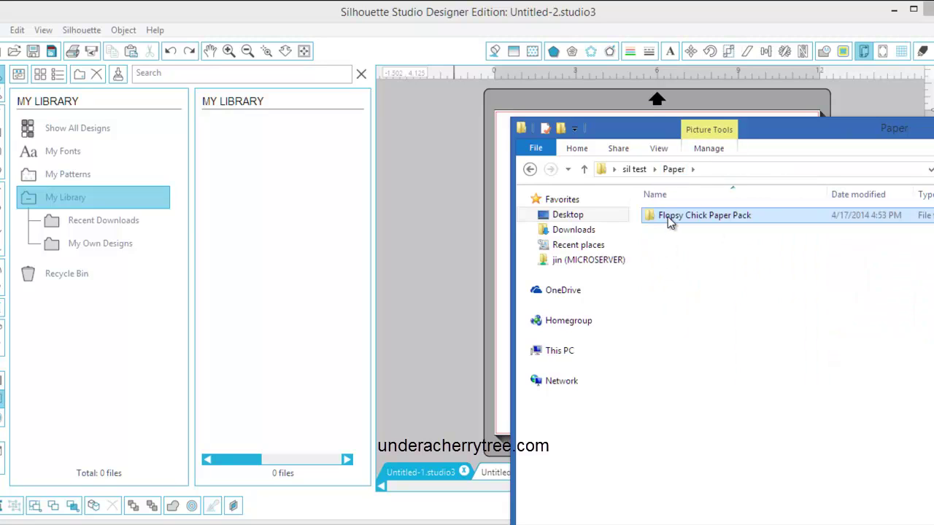
pyautogui.moveTo(667, 217); pyautogui.dragTo(246, 201)
pyautogui.moveTo(648, 136); pyautogui.dragTo(520, 185)
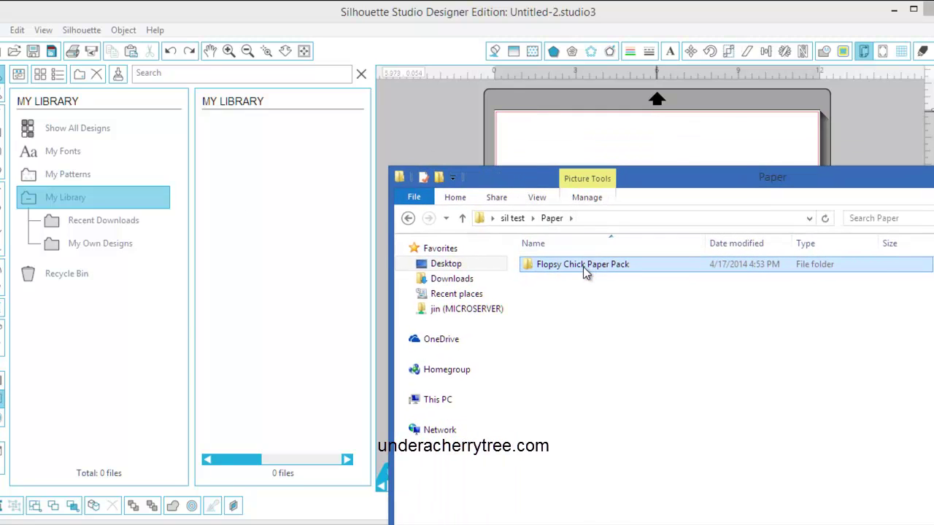
pyautogui.moveTo(583, 266); pyautogui.dragTo(308, 196)
# Switch the library to My Patterns and try adding the paper pack folder there again
pyautogui.doubleClick(552, 269)
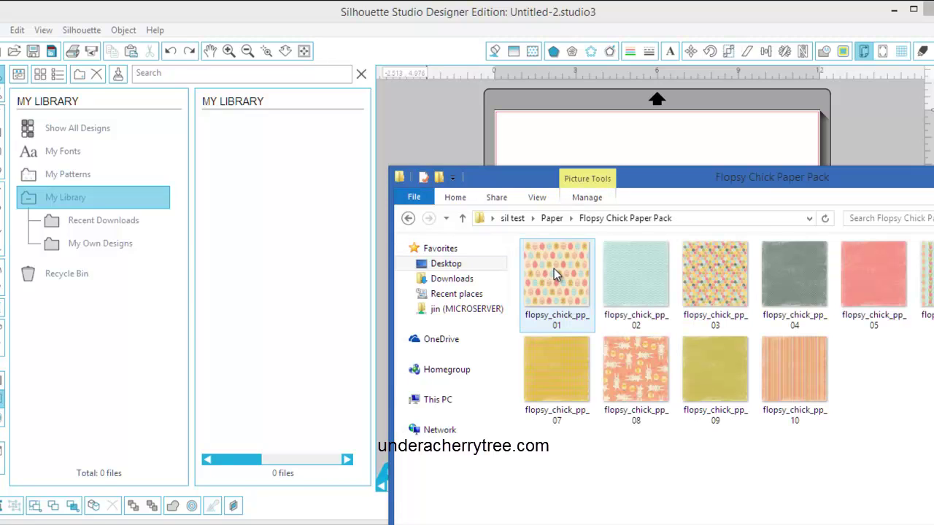
pyautogui.click(554, 268)
pyautogui.click(59, 177)
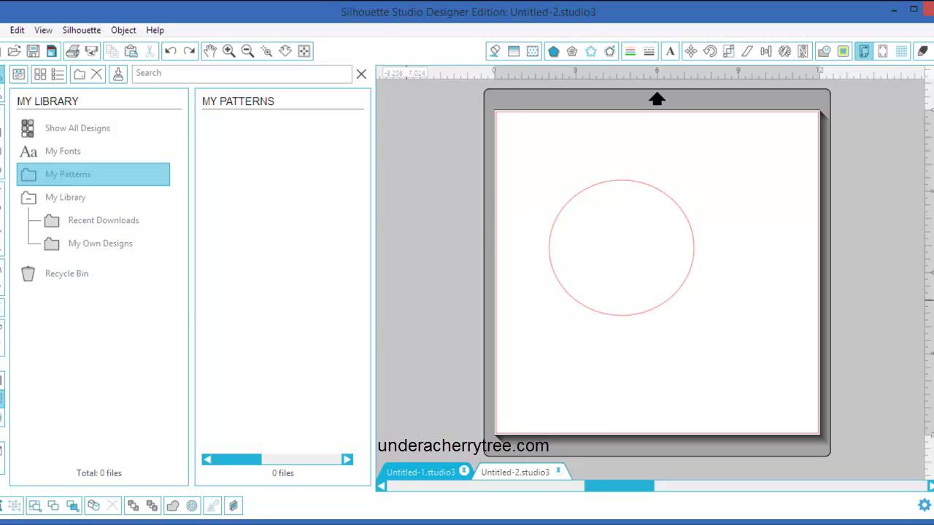
pyautogui.hotkey('alt', 'Tab')
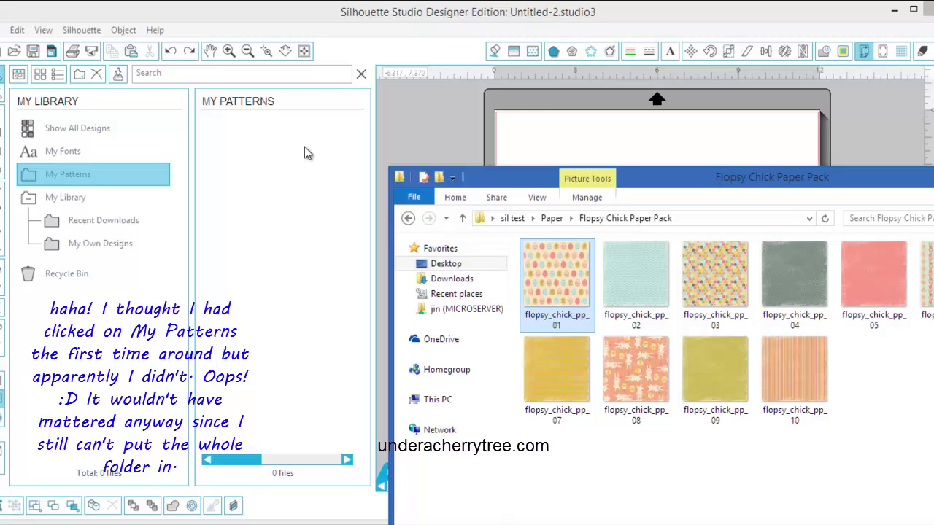
pyautogui.click(552, 218)
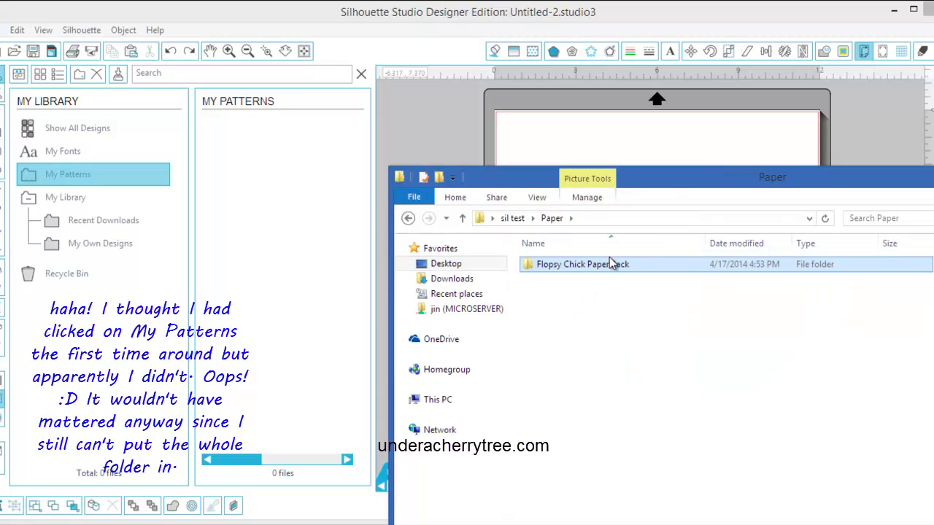
pyautogui.moveTo(543, 269); pyautogui.dragTo(277, 202)
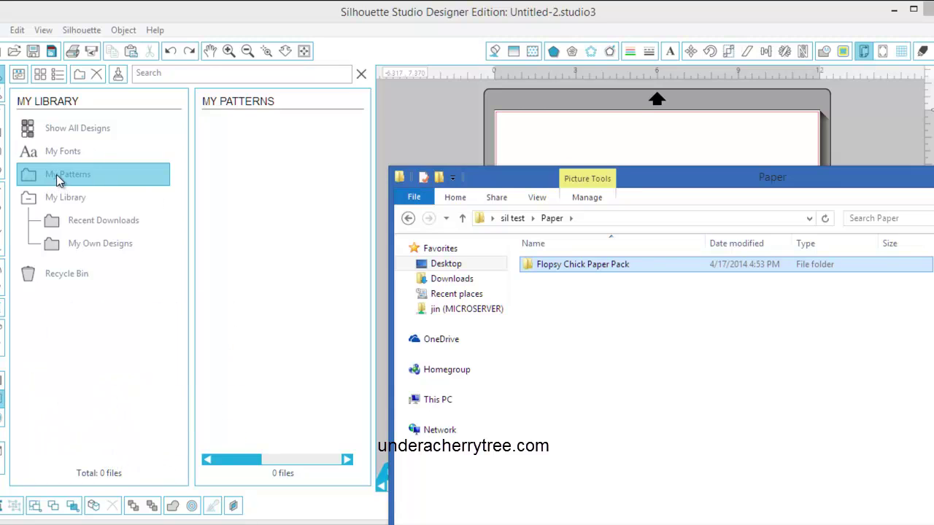
# Drop flopsy_chick_pp_01 through 10 into My Patterns, then close the Explorer window
pyautogui.doubleClick(548, 266)
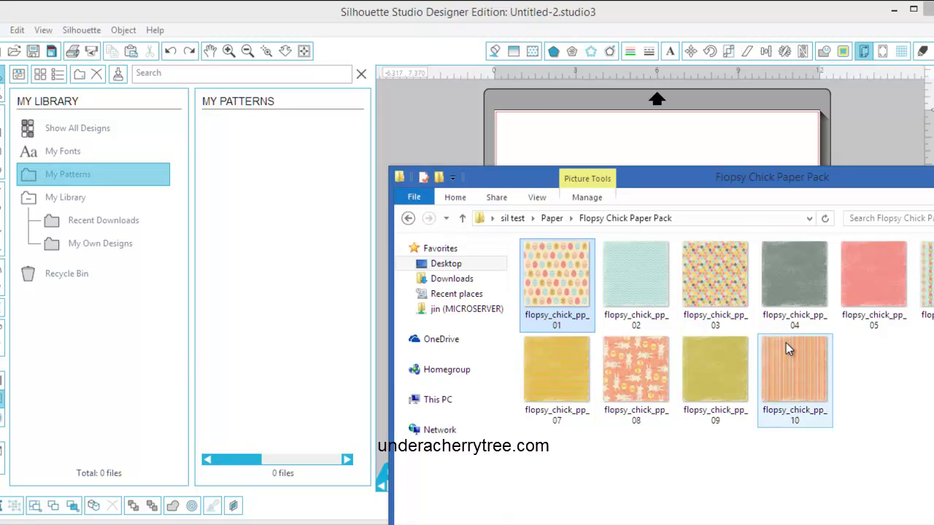
pyautogui.keyDown('shift'); pyautogui.click(771, 360); pyautogui.keyUp('shift')
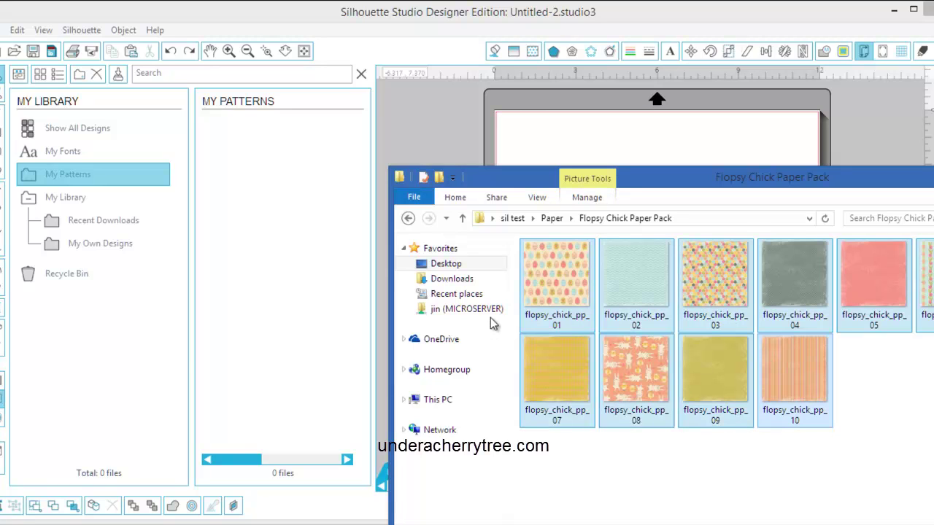
pyautogui.moveTo(559, 276); pyautogui.dragTo(283, 225)
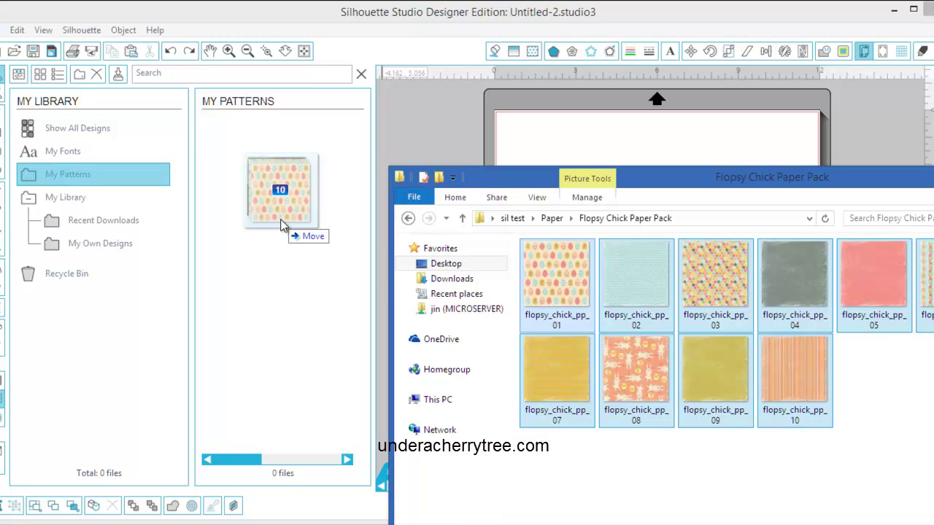
pyautogui.moveTo(282, 225); pyautogui.dragTo(282, 225)
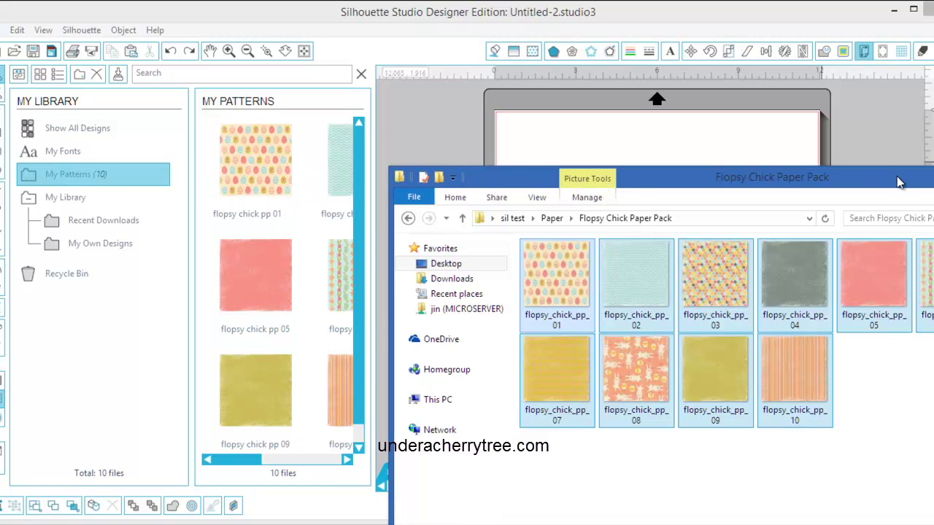
pyautogui.click(932, 179)
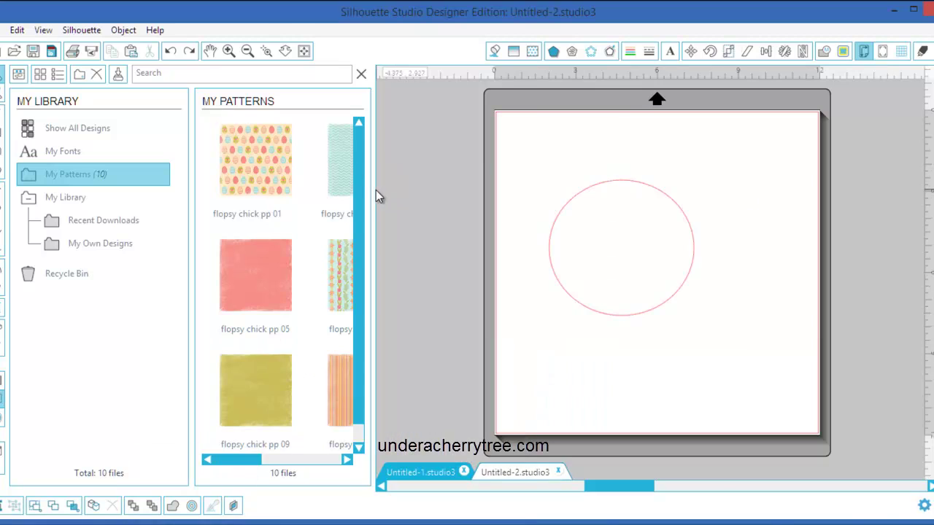
# Resize the library, scroll Fill Pattern to the ten My Patterns papers, and restore split view
pyautogui.moveTo(375, 190); pyautogui.dragTo(542, 202)
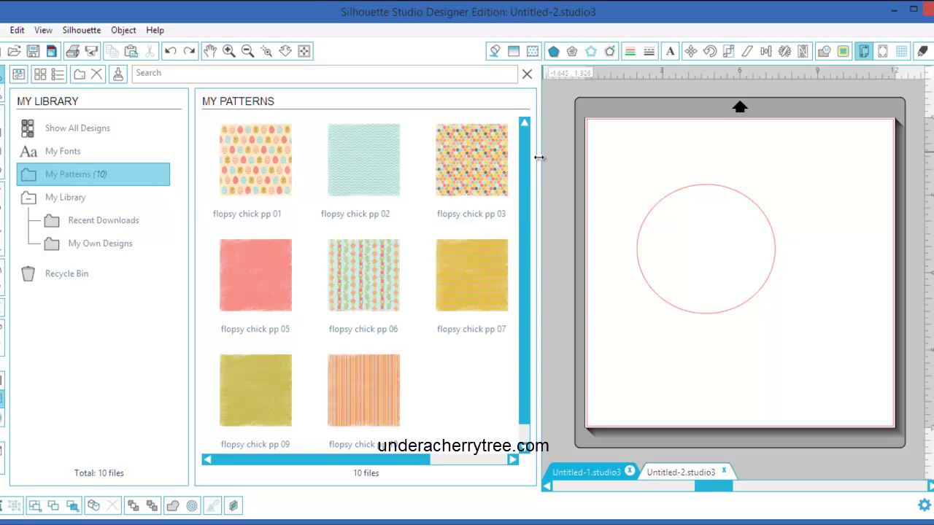
pyautogui.moveTo(538, 151); pyautogui.dragTo(506, 162)
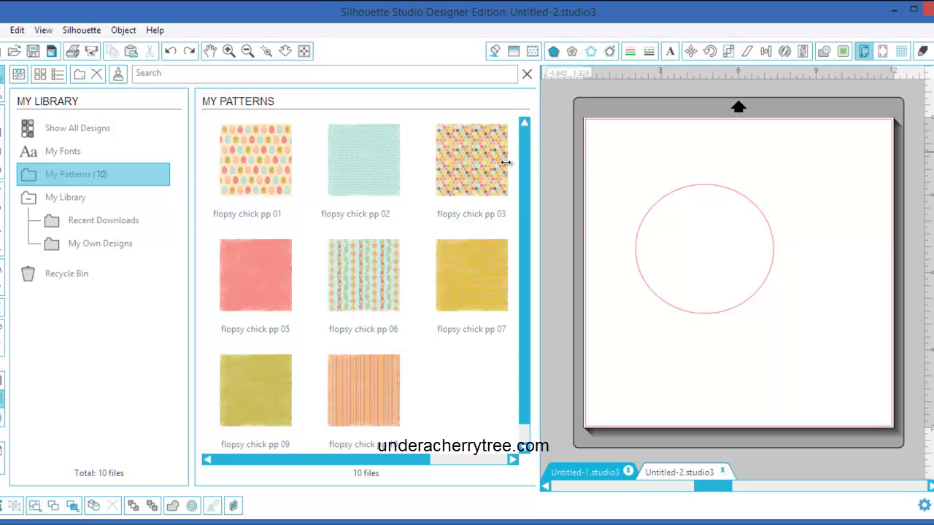
pyautogui.rightClick(80, 180)
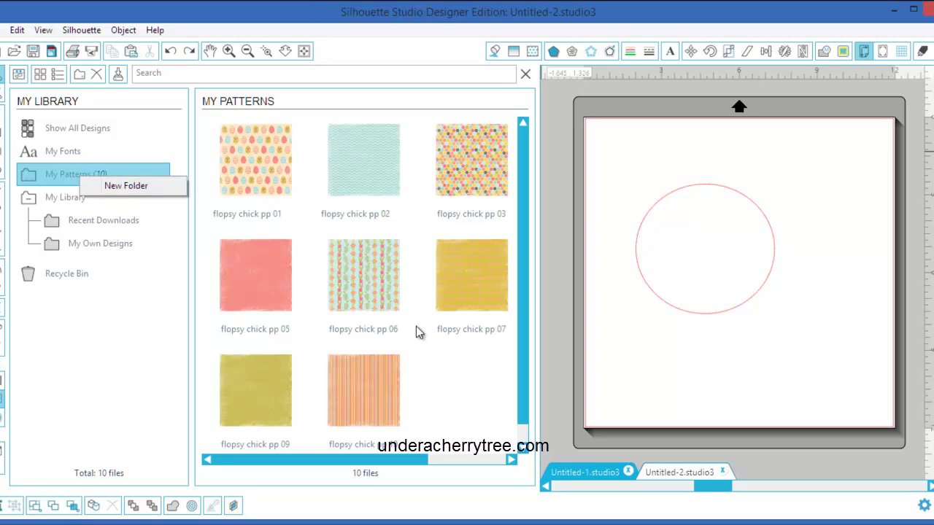
pyautogui.click(261, 165)
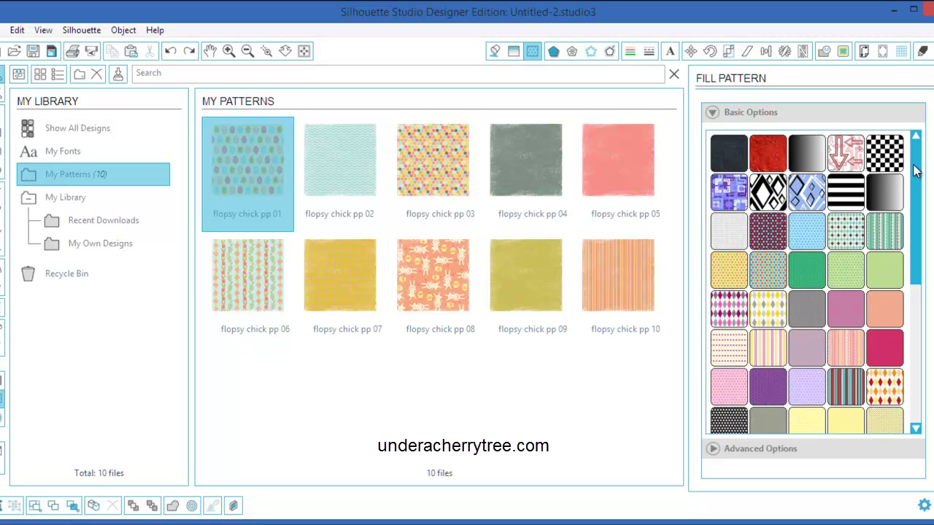
pyautogui.moveTo(917, 170); pyautogui.dragTo(918, 373)
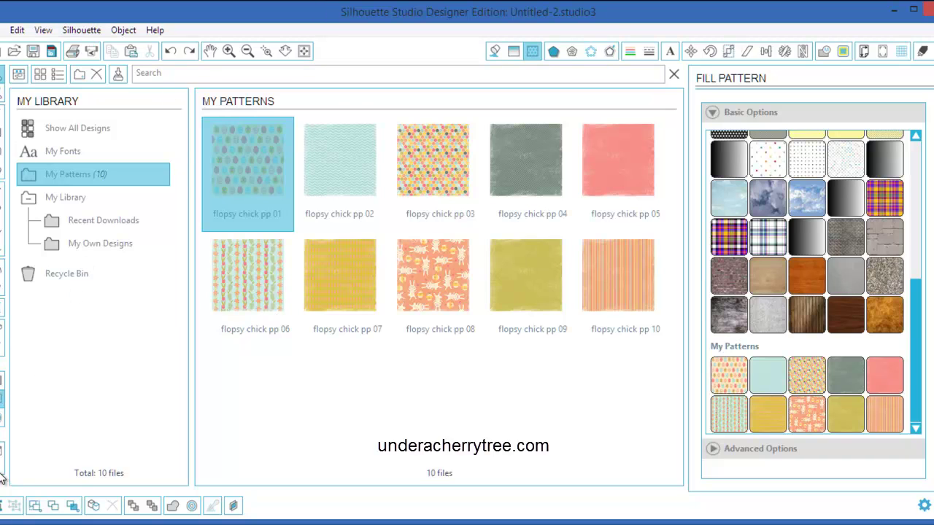
pyautogui.click(22, 464)
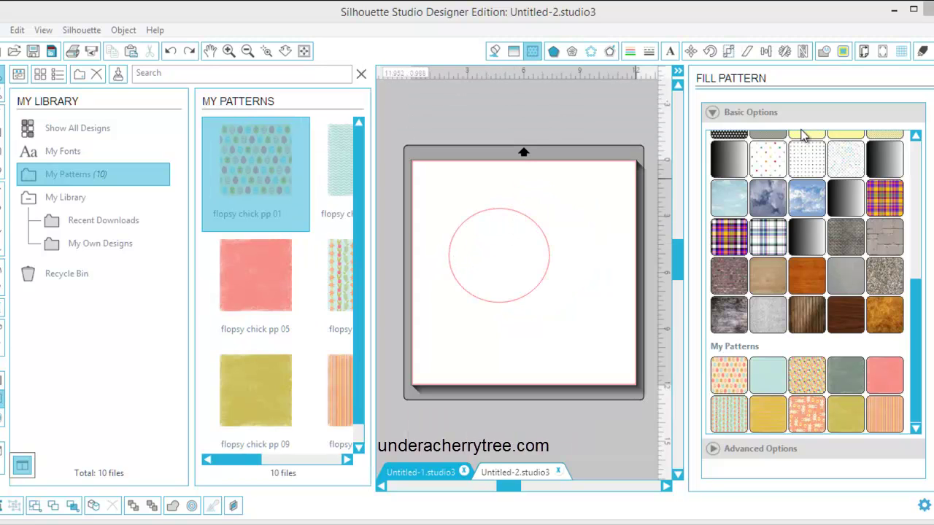
# Select the circle, drop flopsy chick pp 01 onto it, then undo the fill
pyautogui.click(681, 71)
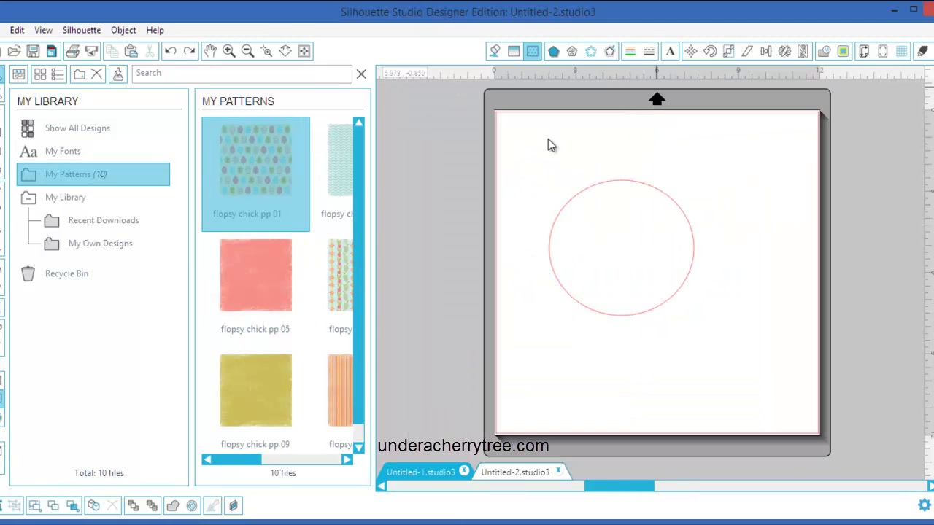
pyautogui.click(630, 184)
pyautogui.moveTo(245, 183); pyautogui.dragTo(653, 281)
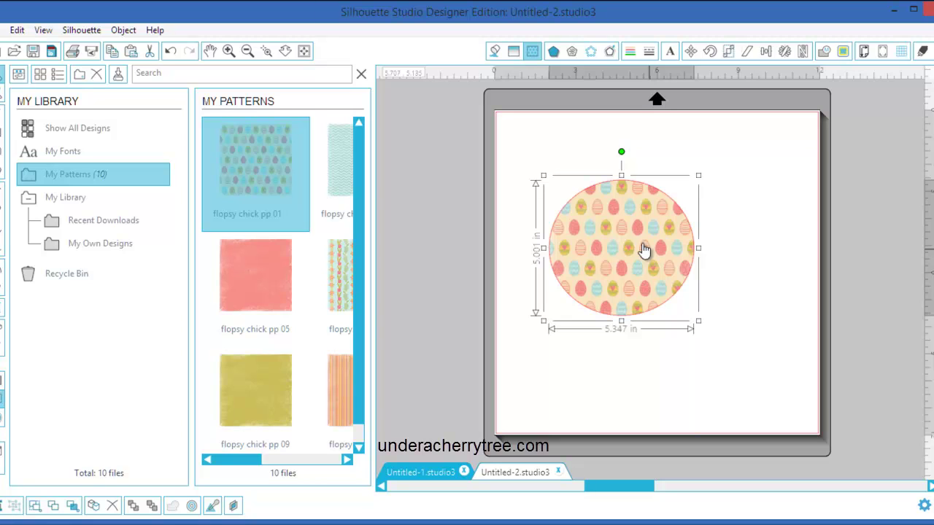
pyautogui.click(170, 51)
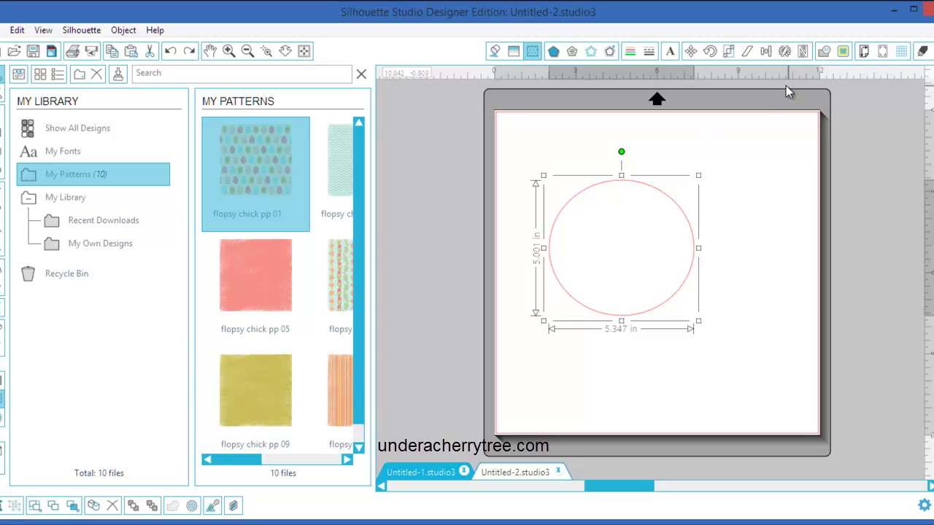
# Apply the first My Patterns swatch, flopsy chick pp 01, as the circle's fill and deselect it
pyautogui.click(534, 52)
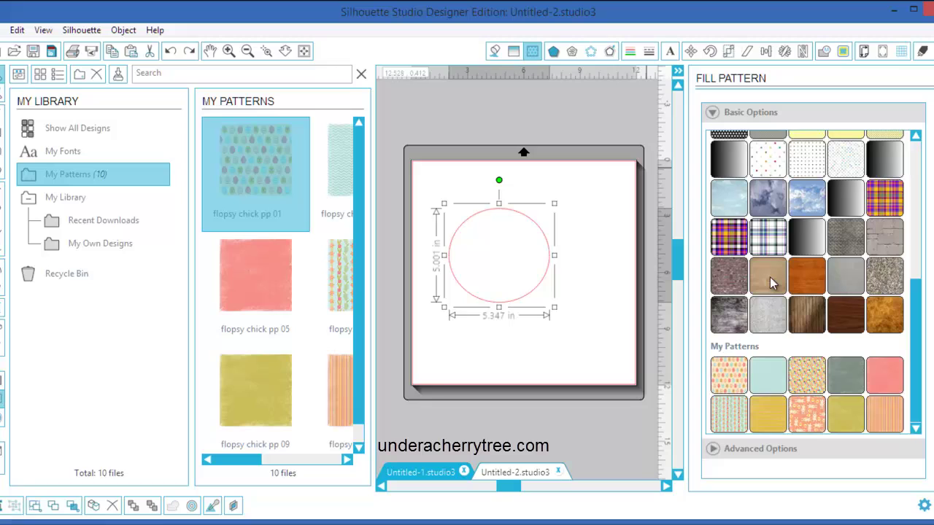
pyautogui.click(730, 386)
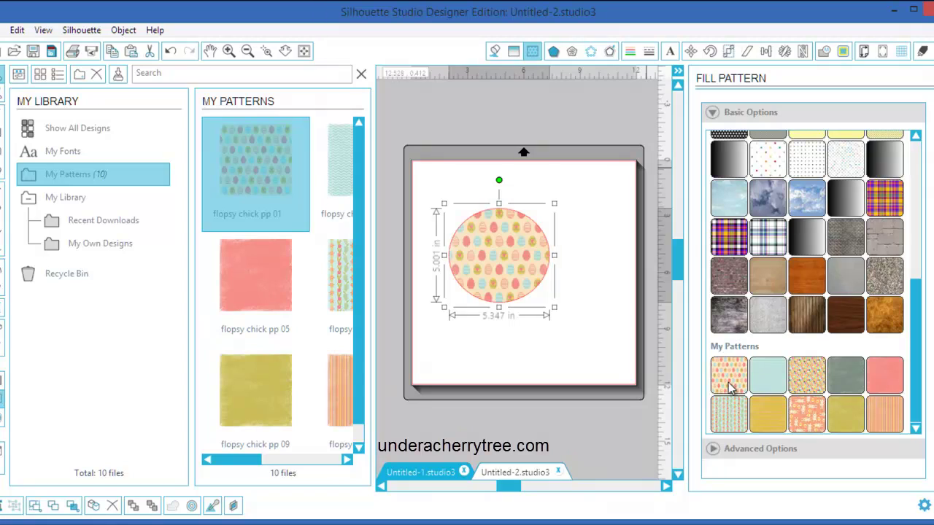
pyautogui.click(616, 359)
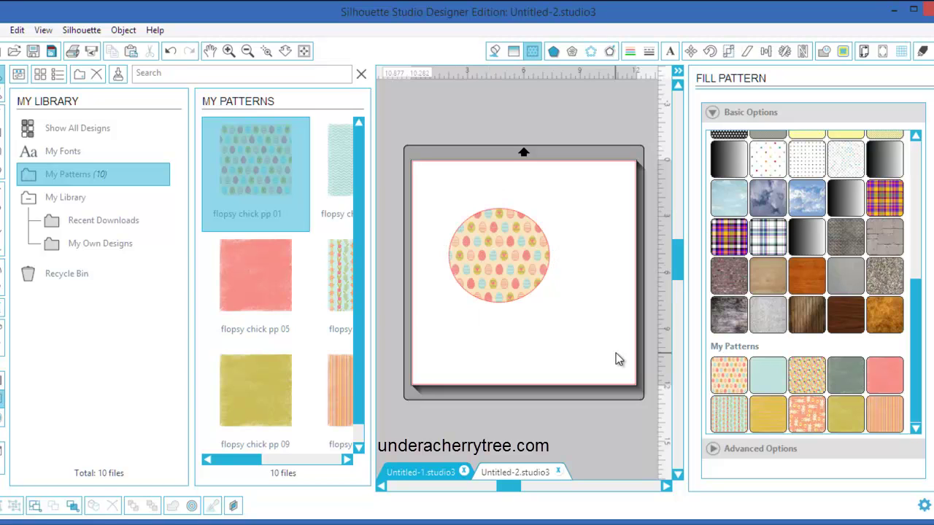